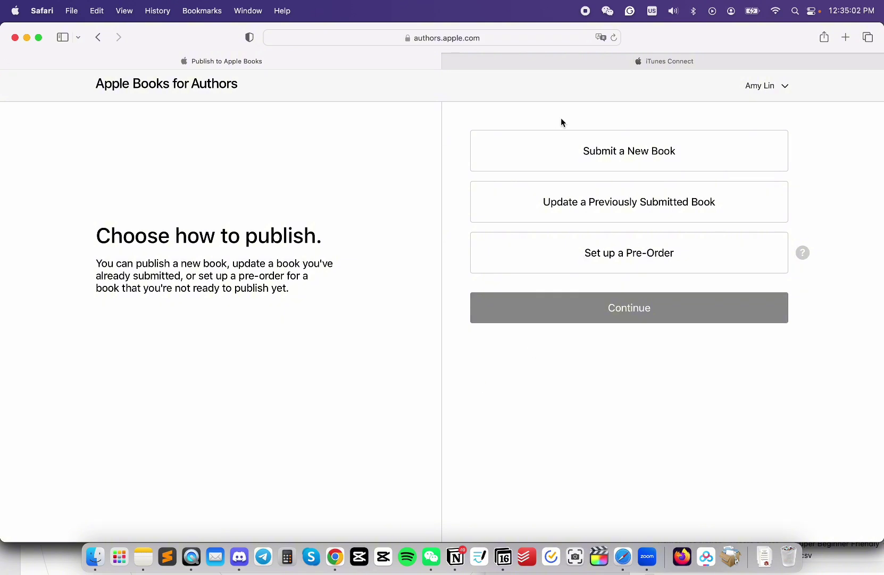
# Check the books list in iTunes Connect, then choose Submit a New Book as the publishing option.
pyautogui.click(684, 62)
pyautogui.click(661, 168)
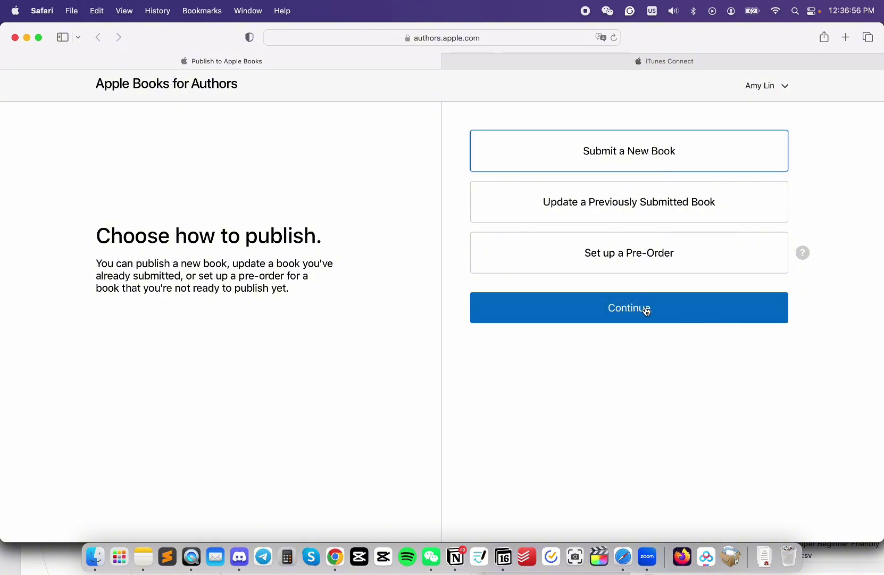
# Go to the upload form, review the EPUB help note, and attach the EPUB book file.
pyautogui.click(663, 314)
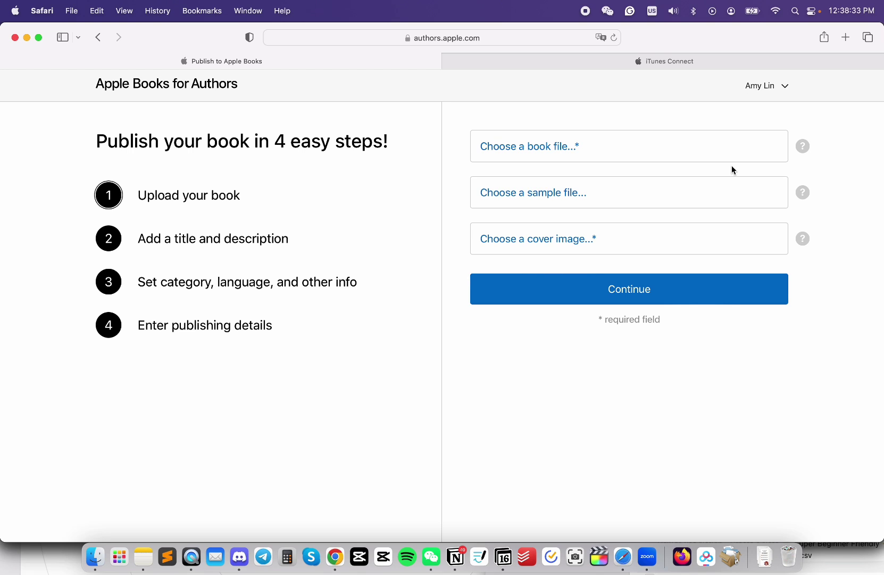
pyautogui.click(802, 148)
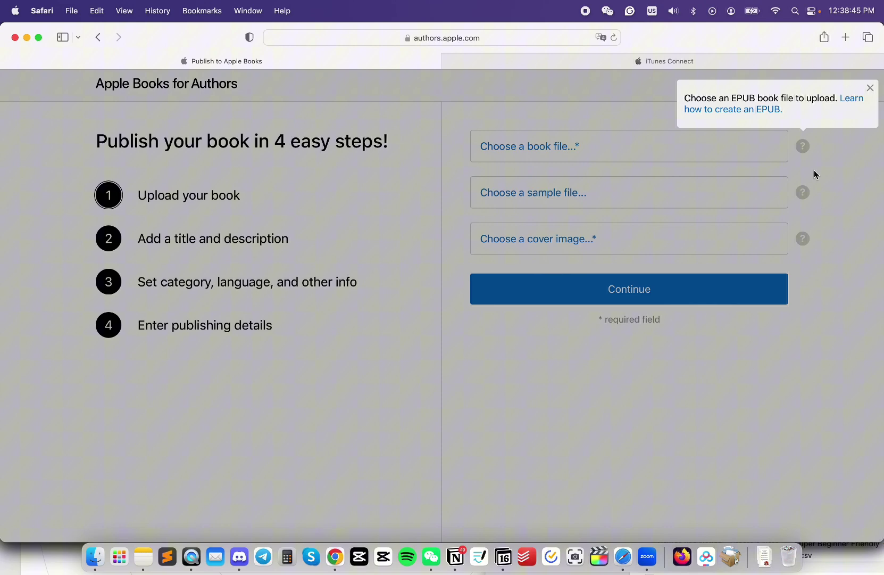
pyautogui.click(814, 170)
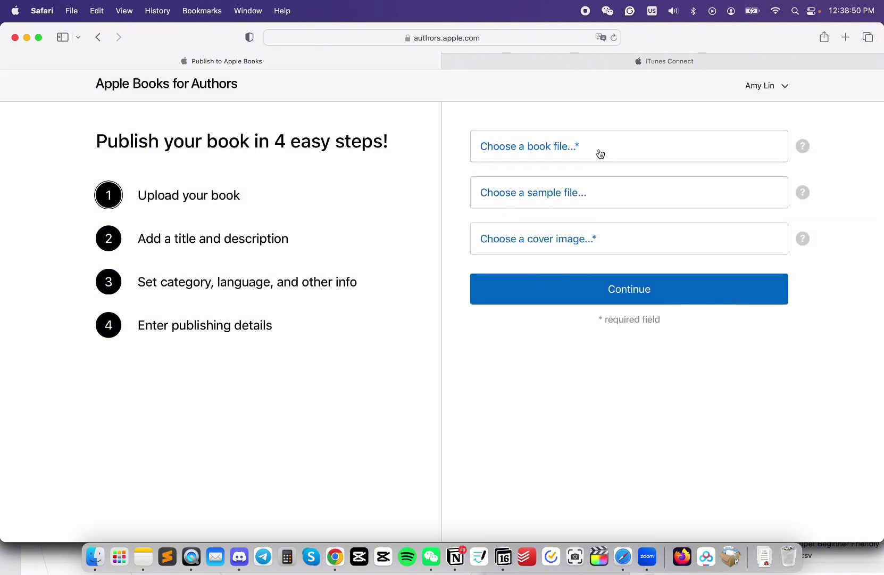
pyautogui.click(600, 154)
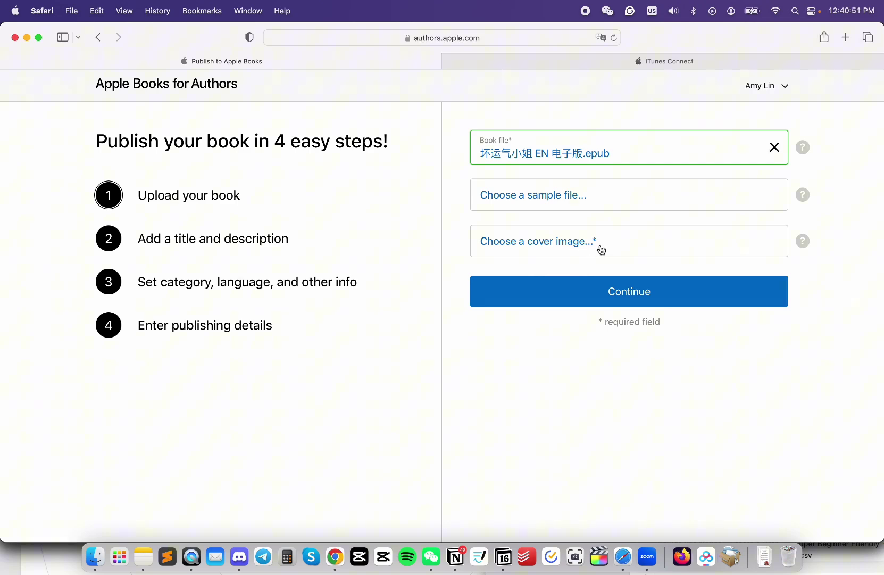
# Upload Miss Unlucky EN eBook Cover.jpg as the cover image and continue.
pyautogui.click(601, 249)
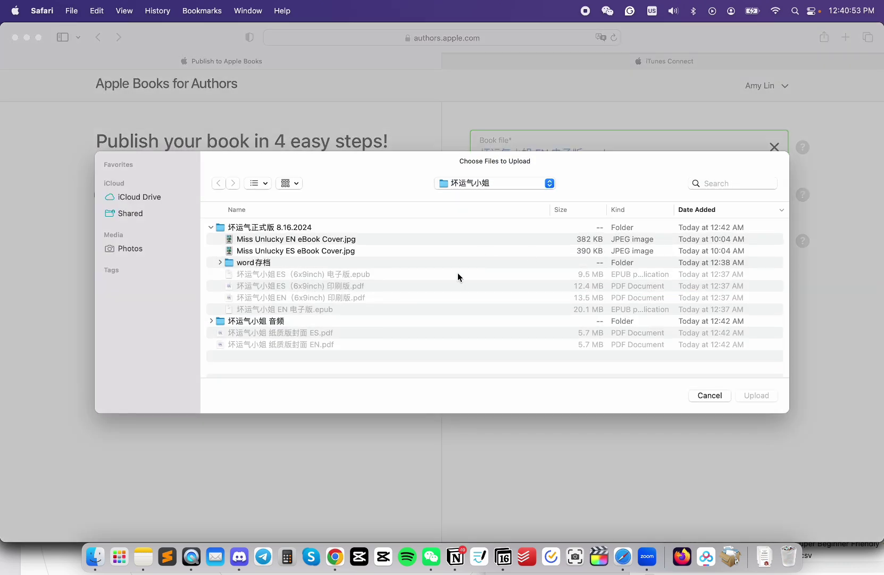
pyautogui.click(419, 239)
pyautogui.press('Return')
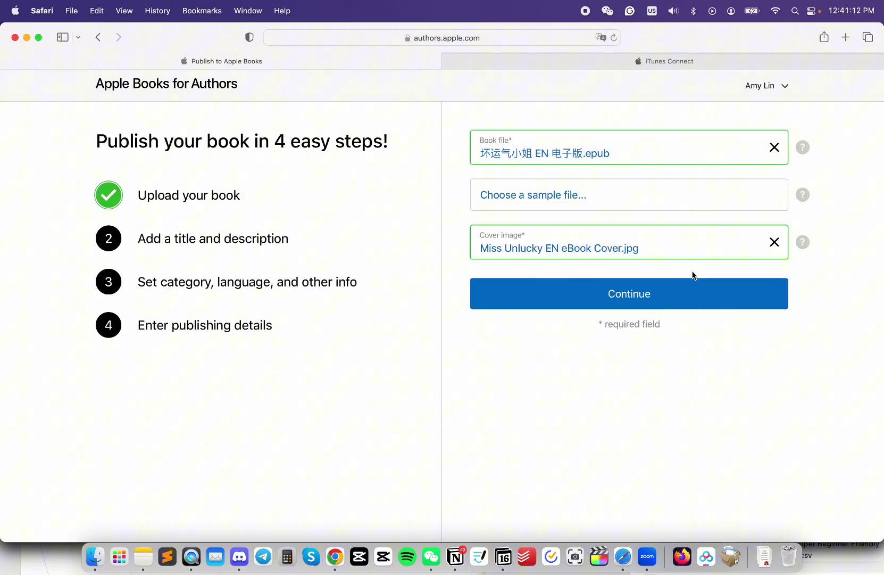
pyautogui.click(678, 299)
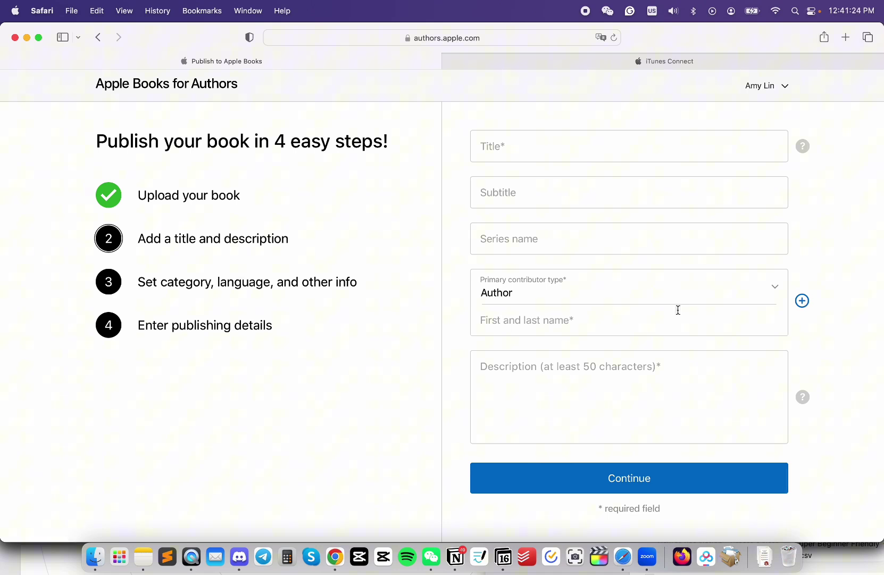
# Paste the book title and series Chinese Graded Readers with Audio, and enter author AL Language Cafe.
pyautogui.click(617, 150)
pyautogui.write('Miss Unlucky: Chinese Graded Readers with Audio Level 2, Simplified Chinese, NEW HSK Standard')
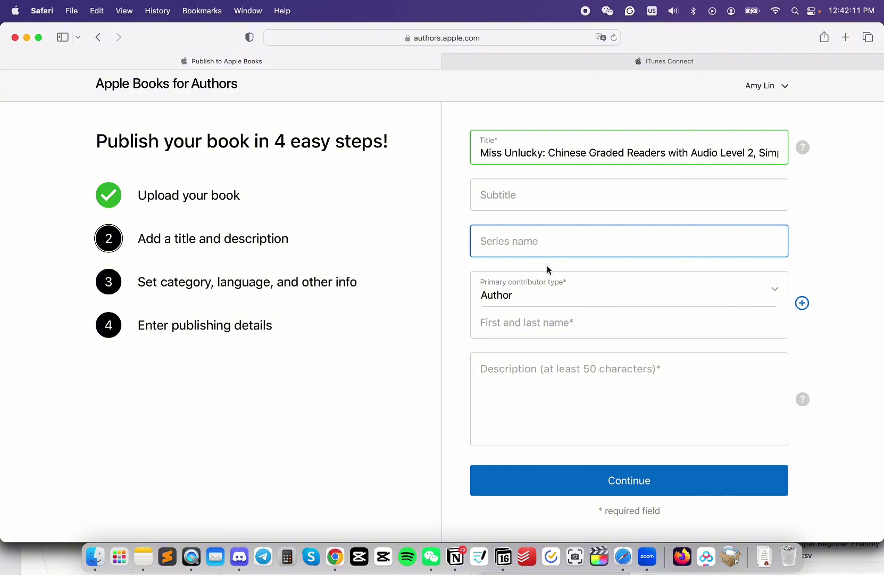
pyautogui.write('Chinese Graded Readers with Audio')
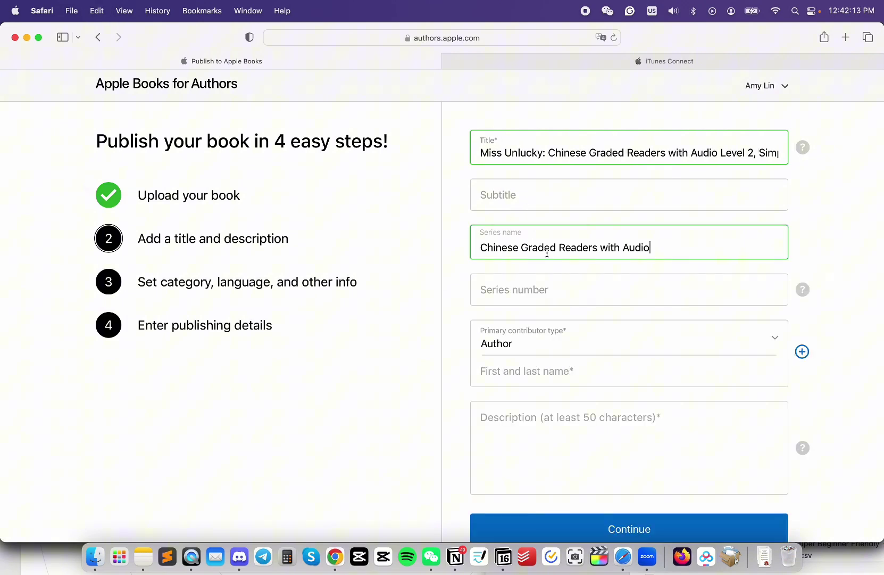
pyautogui.scroll(-2, 465, 288)
pyautogui.click(518, 317)
pyautogui.write('AL Lan')
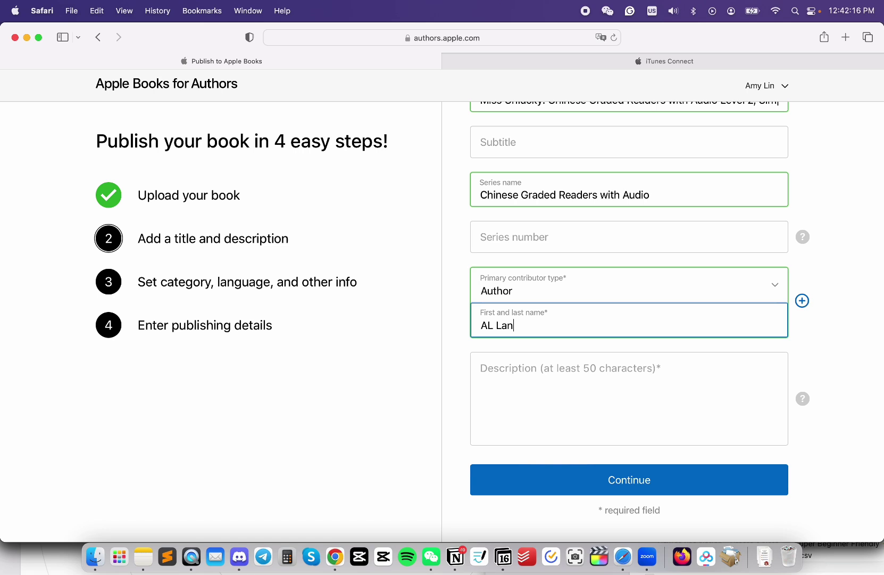
pyautogui.write('guage Cafe')
# Paste the long book description and continue to the category step.
pyautogui.scroll(-1, 520, 400)
pyautogui.click(511, 393)
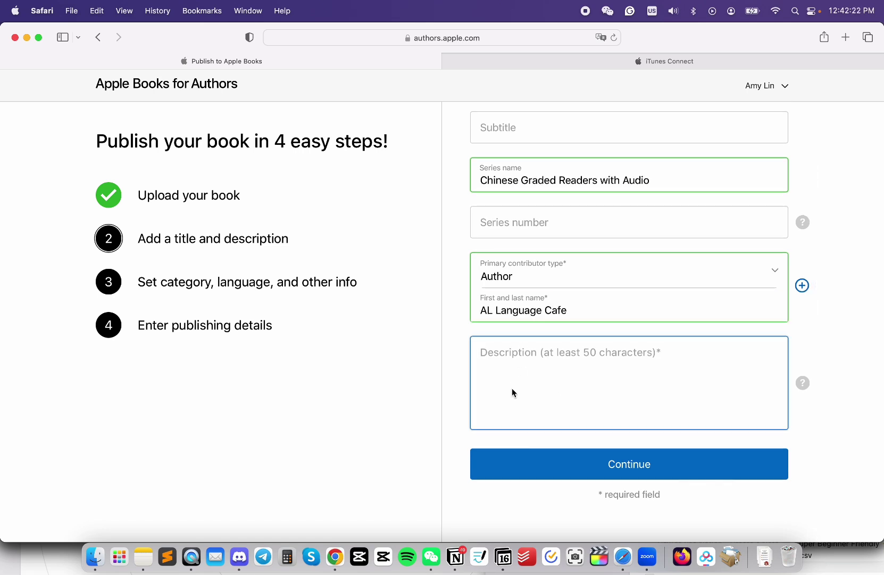
pyautogui.press('super+v')
pyautogui.scroll(5, 620, 370)
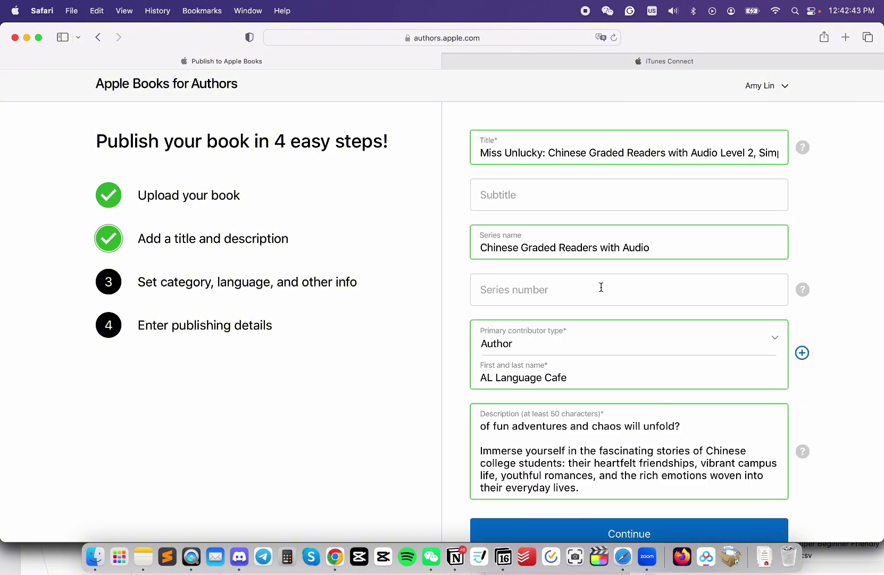
pyautogui.scroll(-3, 601, 287)
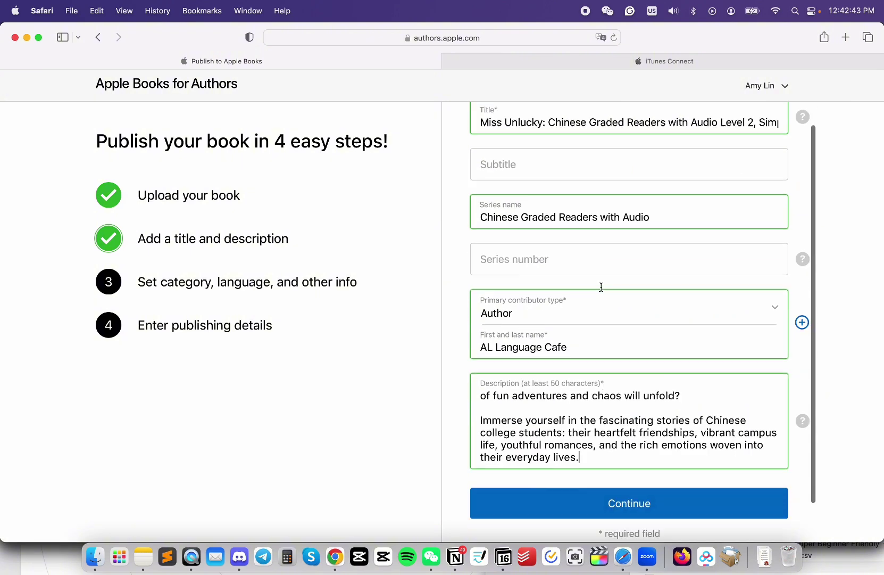
pyautogui.click(606, 464)
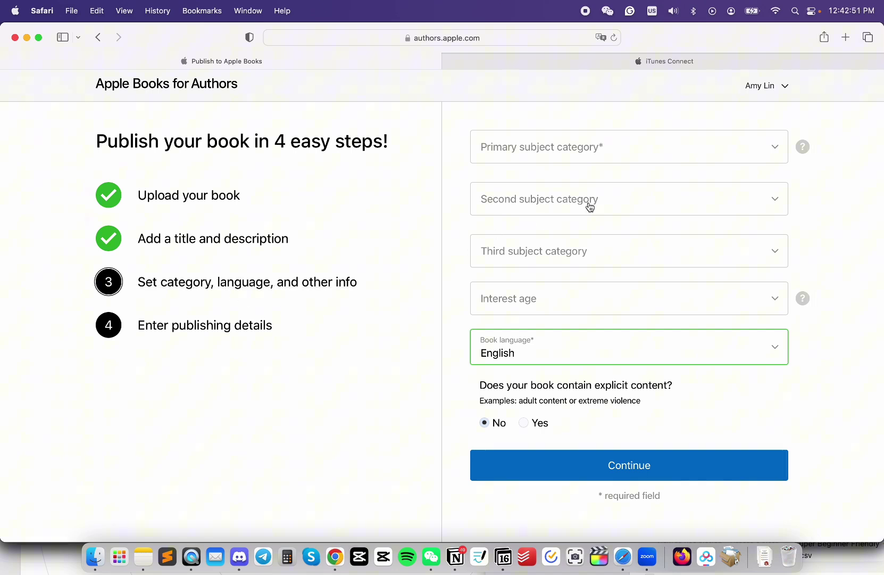
# Set the primary subject category to Foreign Language Study with subcategory Chinese, then continue.
pyautogui.click(634, 160)
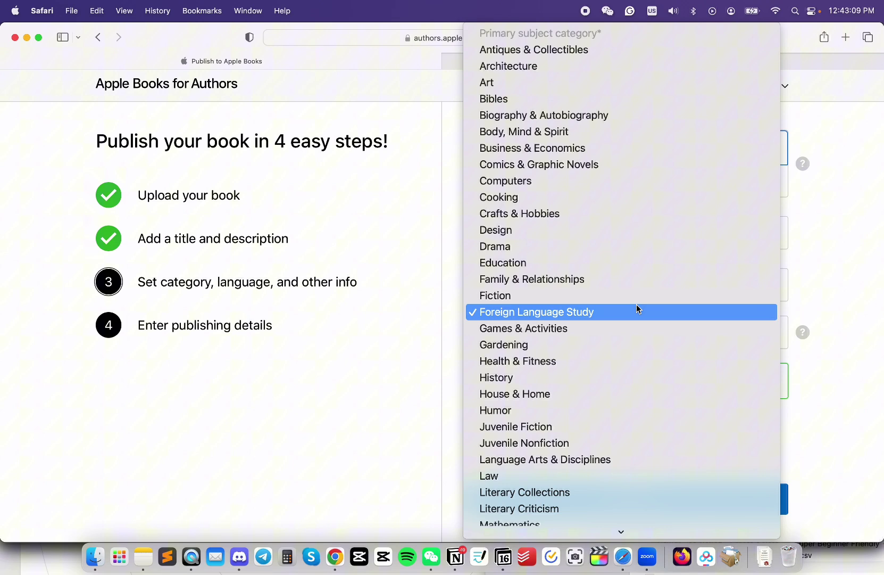
pyautogui.click(636, 312)
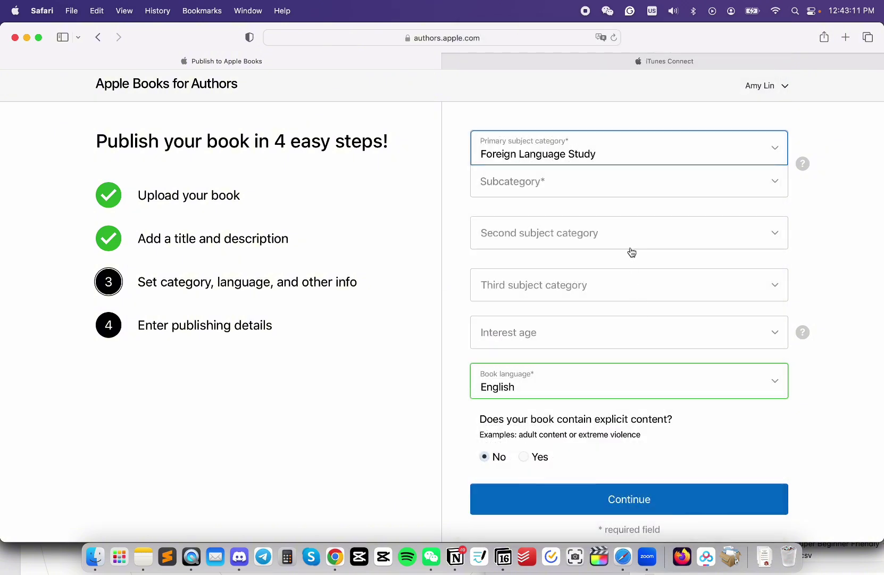
pyautogui.click(716, 190)
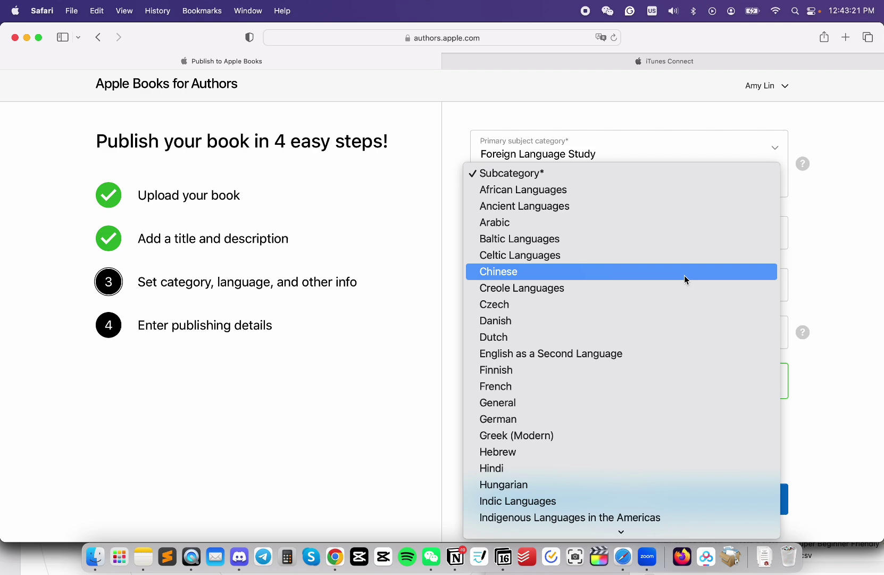
pyautogui.click(684, 277)
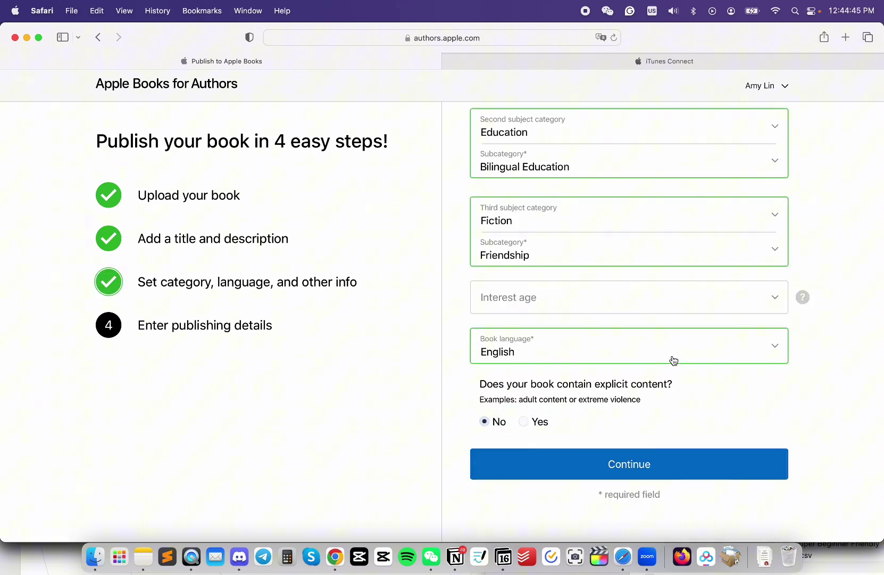
pyautogui.click(662, 465)
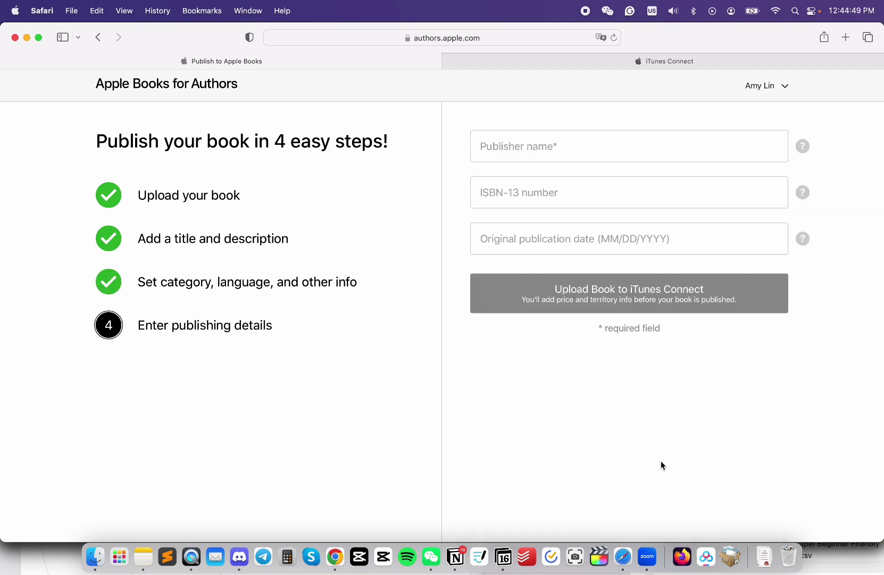
# Enter publisher AL Language Cafe, fill ISBN-13 and publication date, and upload the book to iTunes Connect.
pyautogui.click(662, 156)
pyautogui.write('AL Language ')
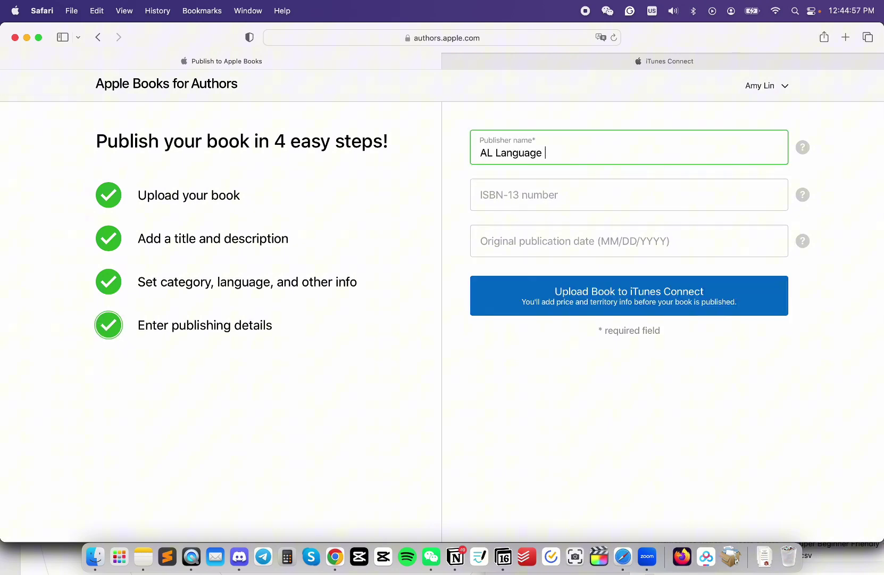
pyautogui.write('Cafe')
pyautogui.click(657, 181)
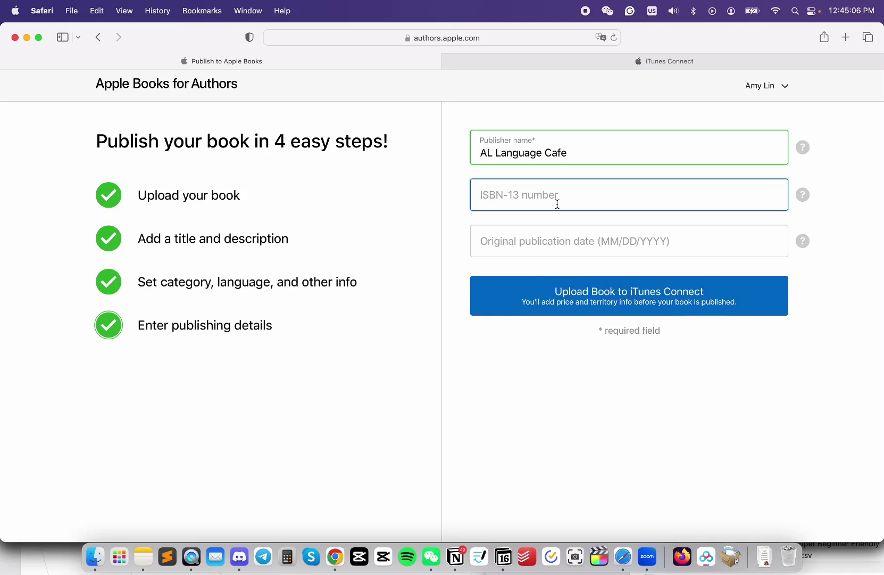
pyautogui.click(559, 241)
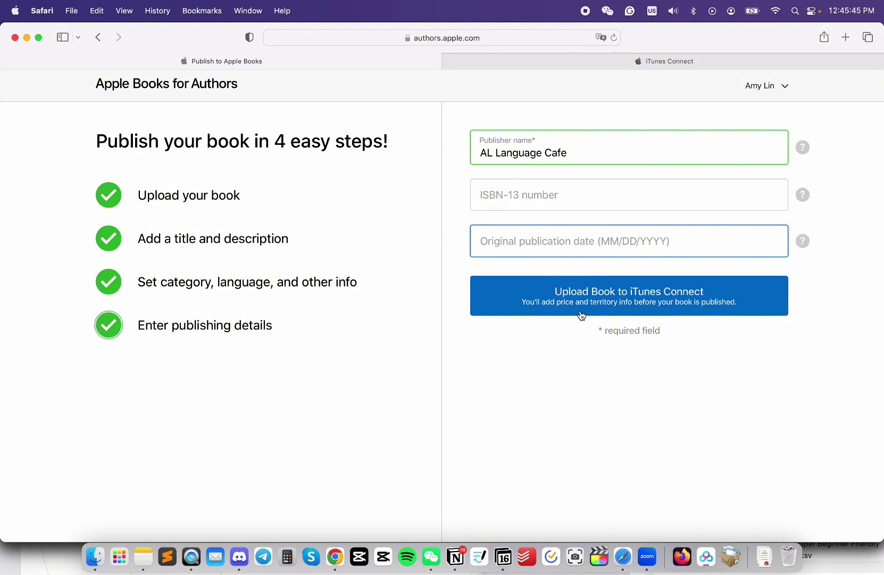
pyautogui.click(591, 311)
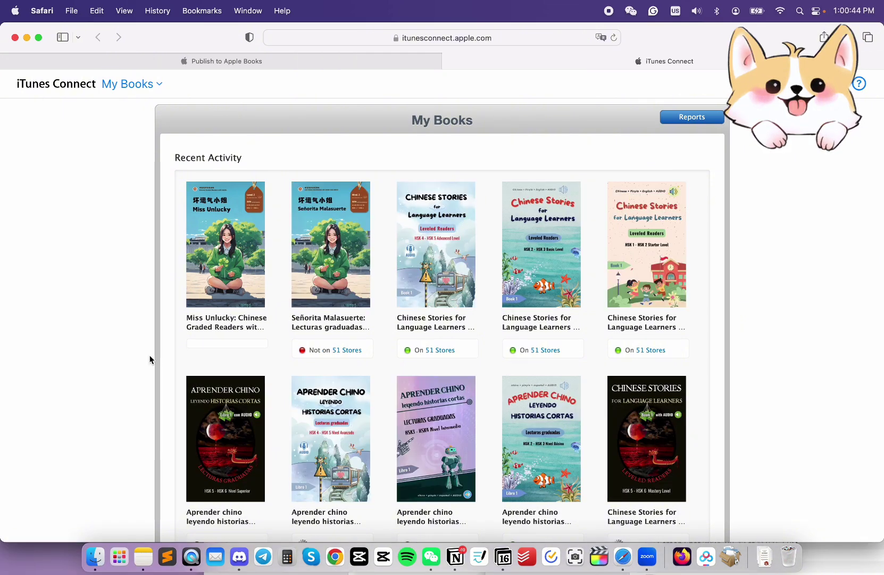
# Open Miss Unlucky's Rights and Pricing and start adding new countries or regions.
pyautogui.click(230, 273)
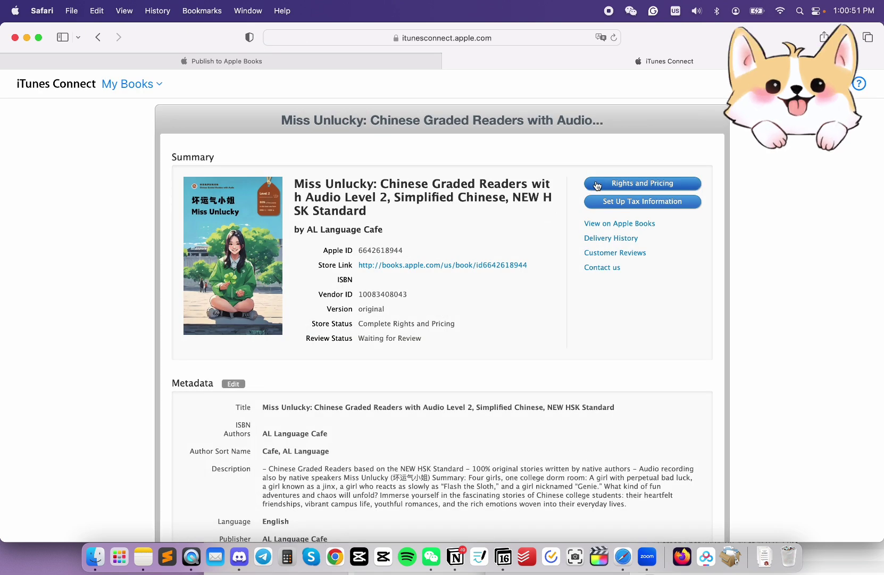
pyautogui.click(669, 184)
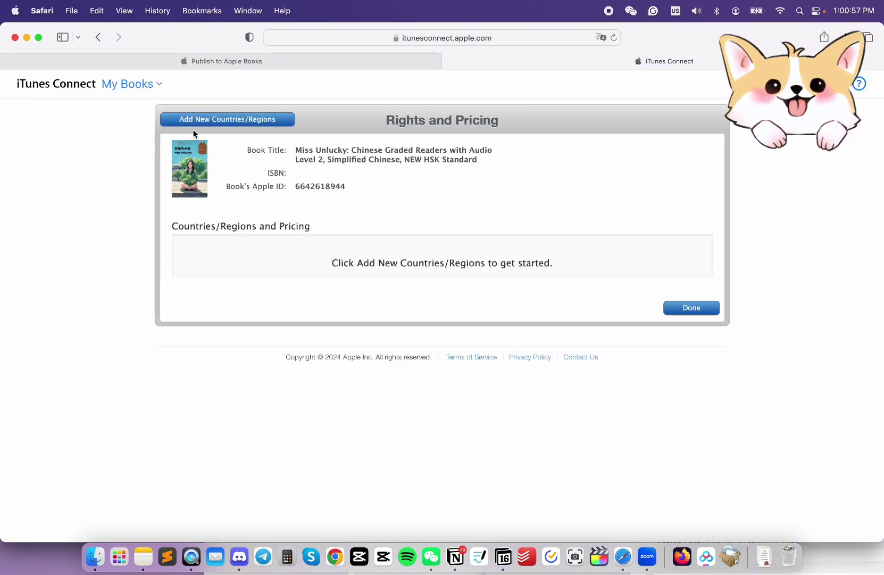
pyautogui.click(259, 120)
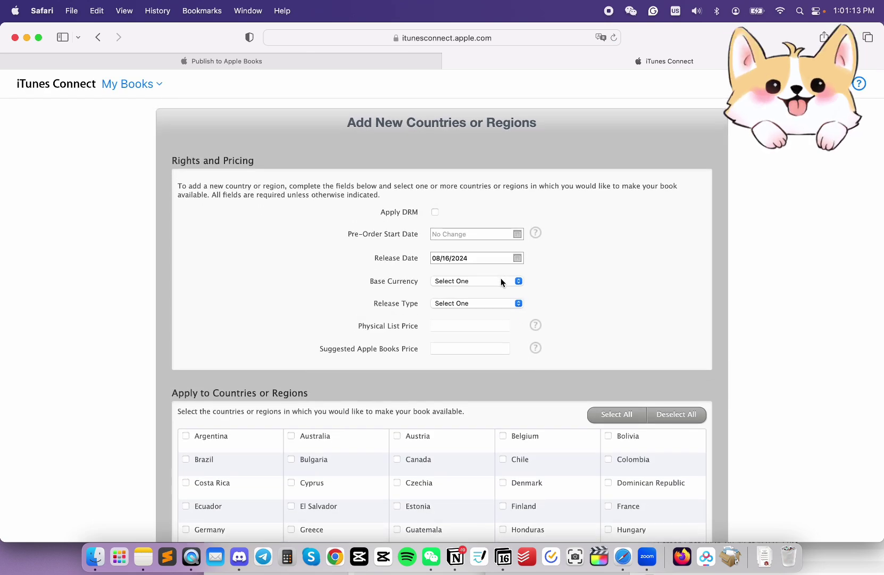
# Set the base currency to USD and the release type to New Release.
pyautogui.click(501, 280)
pyautogui.write('usd')
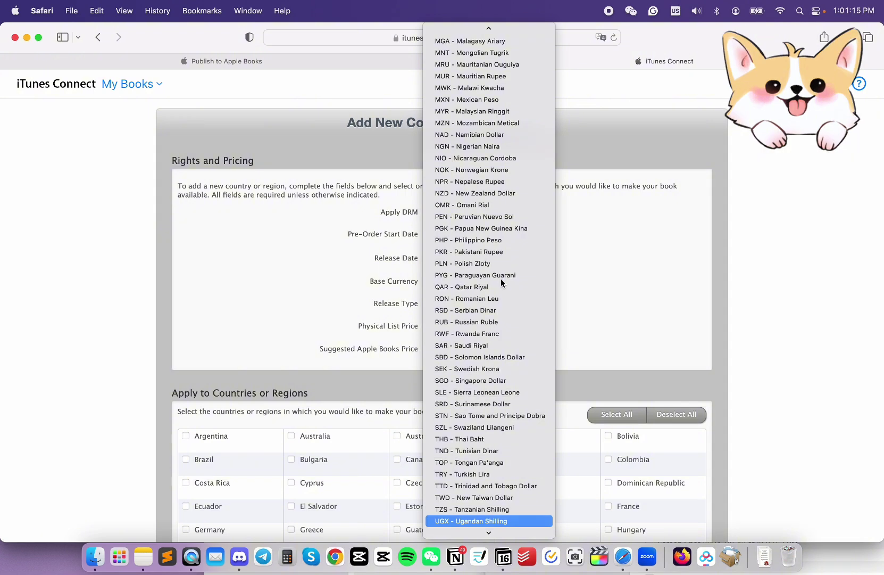
pyautogui.press('Return')
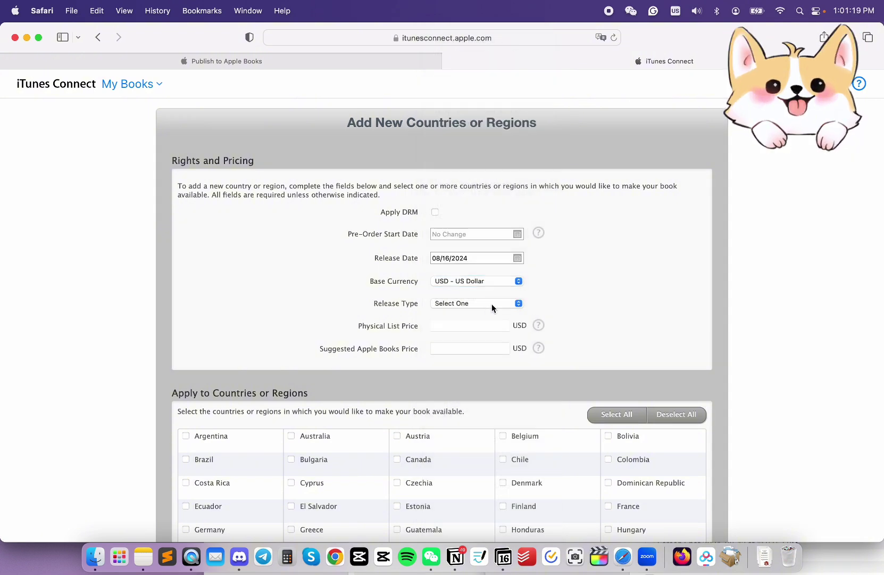
pyautogui.click(491, 303)
pyautogui.click(486, 314)
# Enter 16.99 physical list price and 9.99 Apple Books price, and select all countries.
pyautogui.click(480, 325)
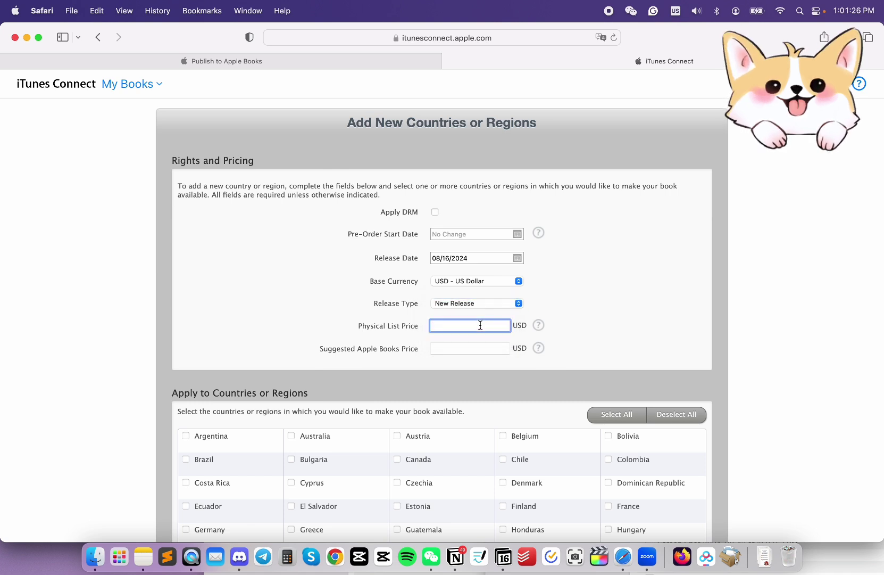
pyautogui.write('16.99')
pyautogui.press('Tab')
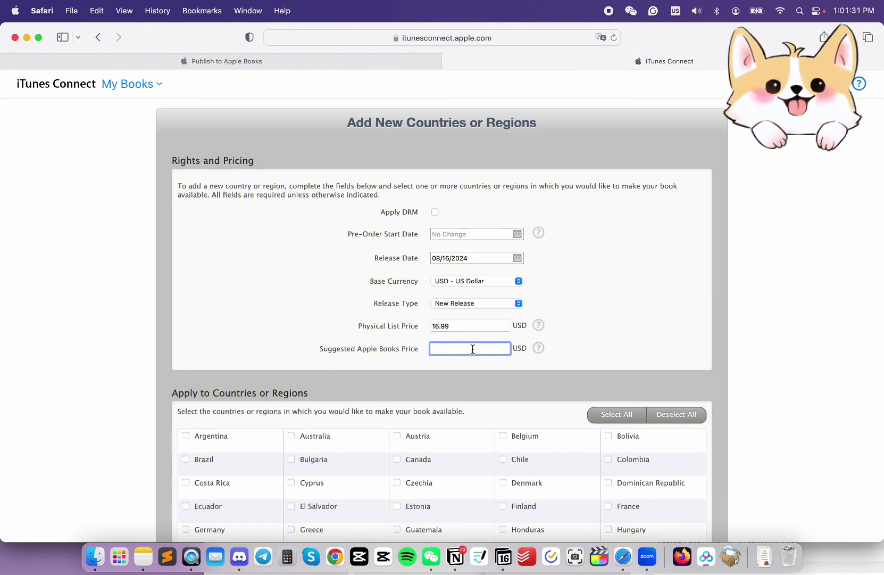
pyautogui.write('9.99')
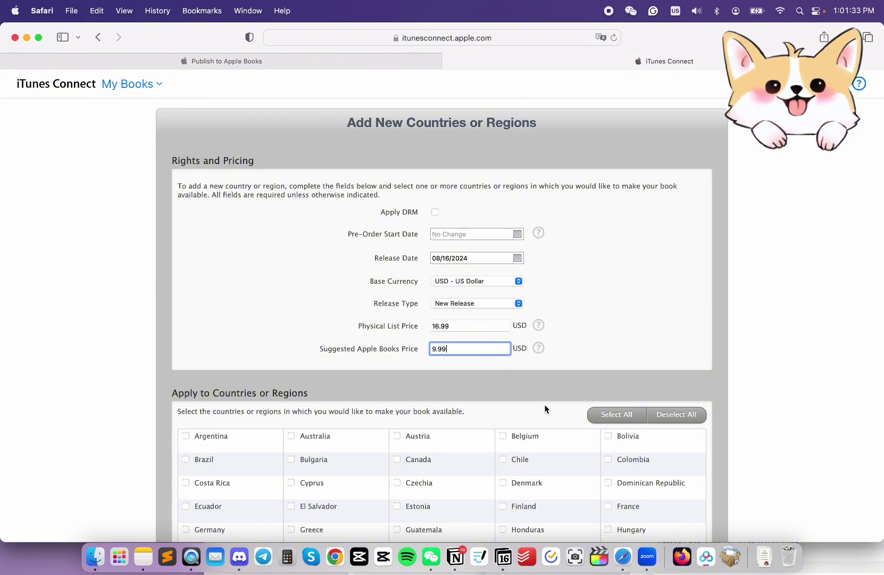
pyautogui.click(550, 373)
pyautogui.scroll(-5, 680, 352)
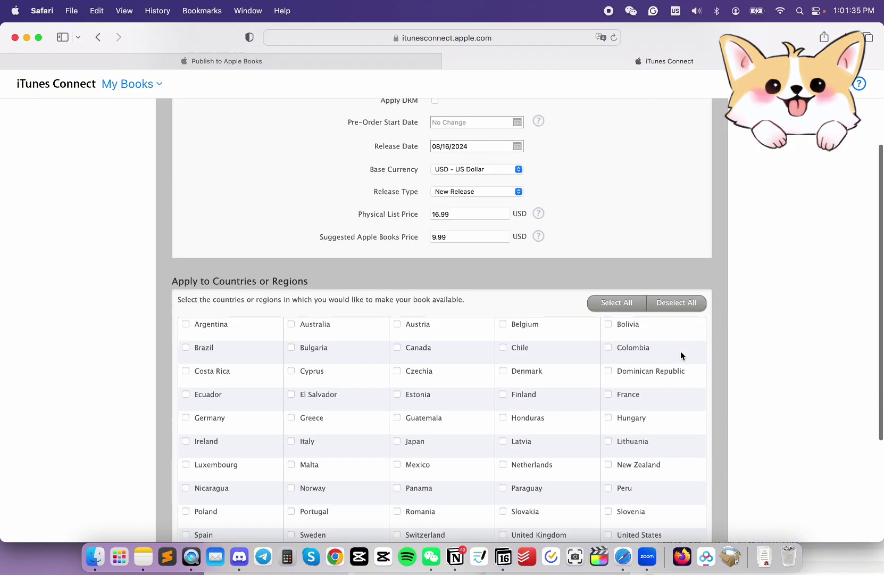
pyautogui.scroll(-1, 681, 351)
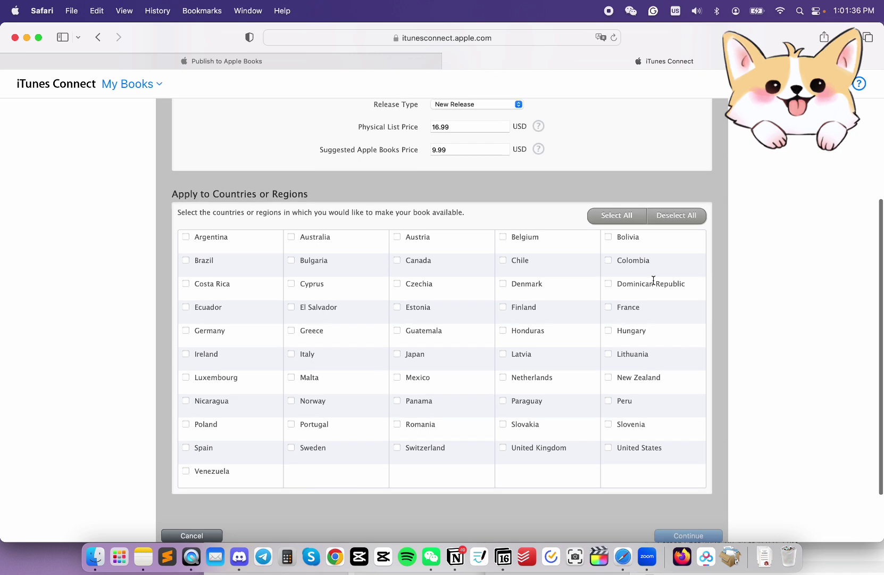
pyautogui.click(628, 224)
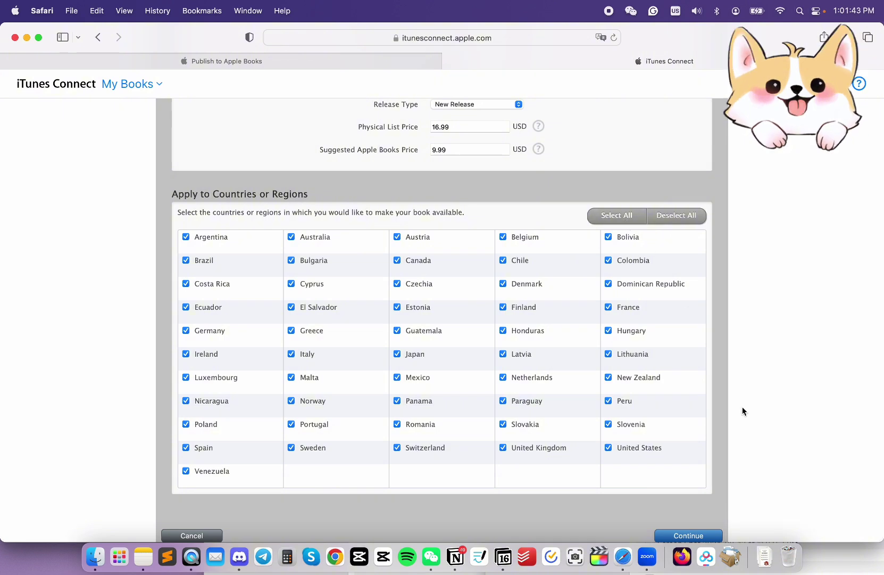
pyautogui.scroll(-3, 742, 410)
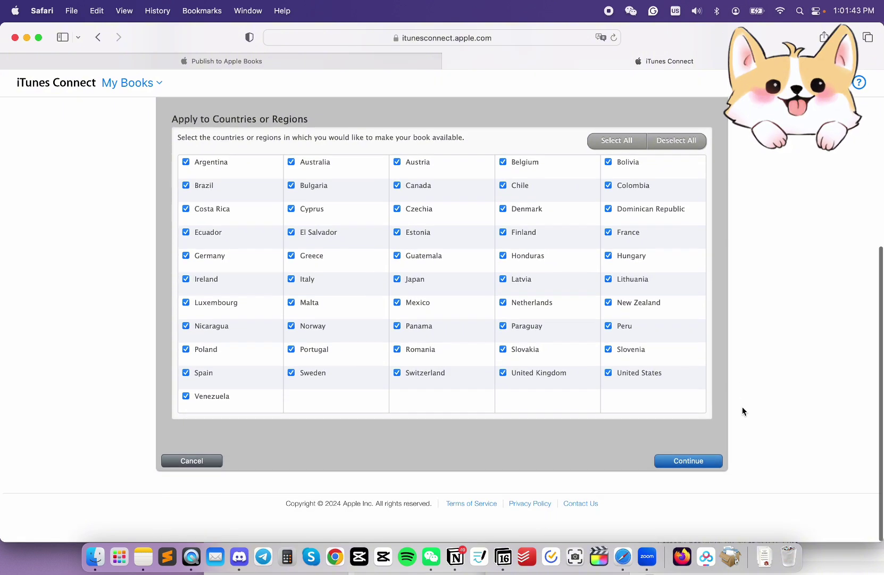
# Review the per-country price tiers, confirm them, and check the resulting Rights and Pricing list.
pyautogui.click(696, 467)
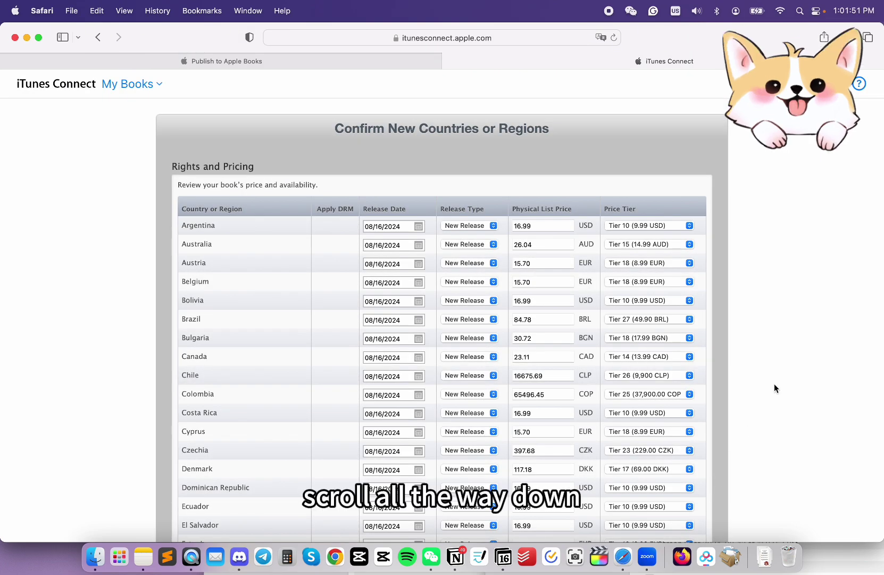
pyautogui.scroll(-10, 776, 392)
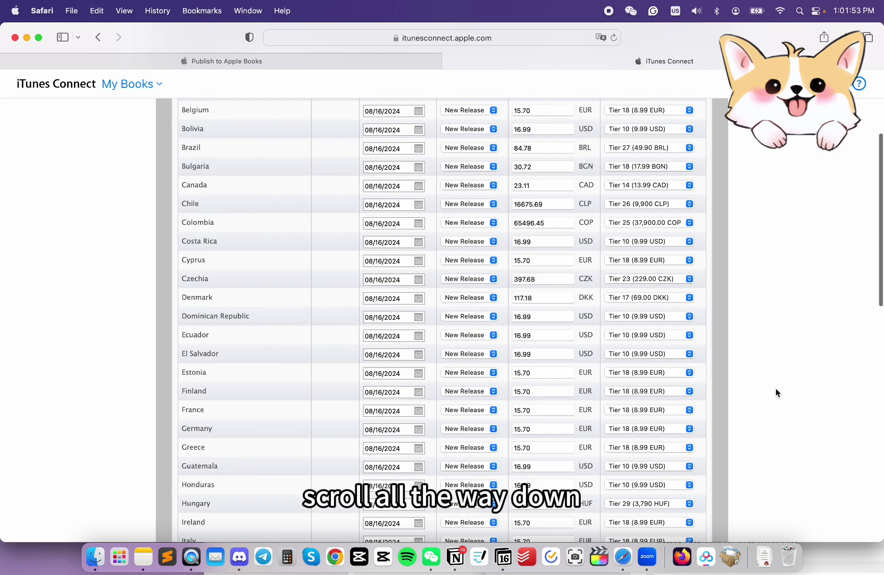
pyautogui.scroll(-20, 776, 393)
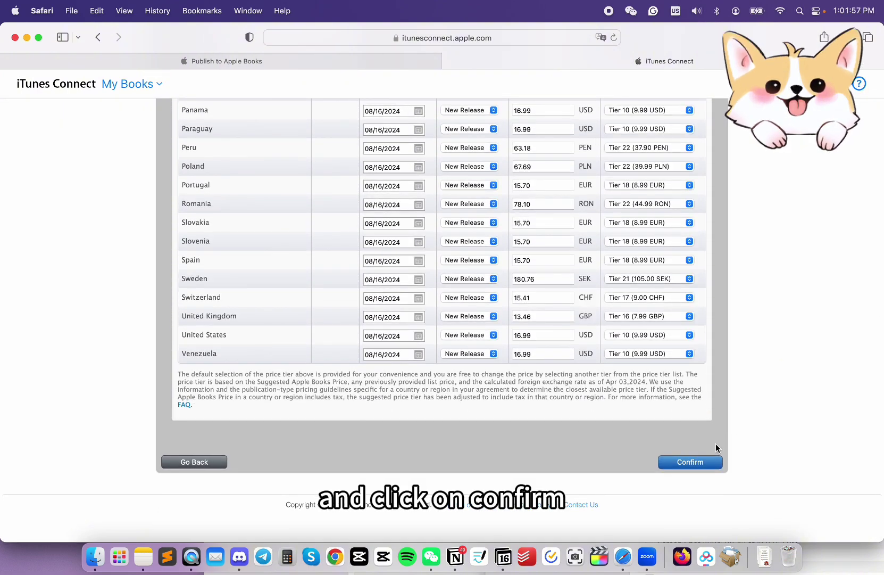
pyautogui.click(704, 469)
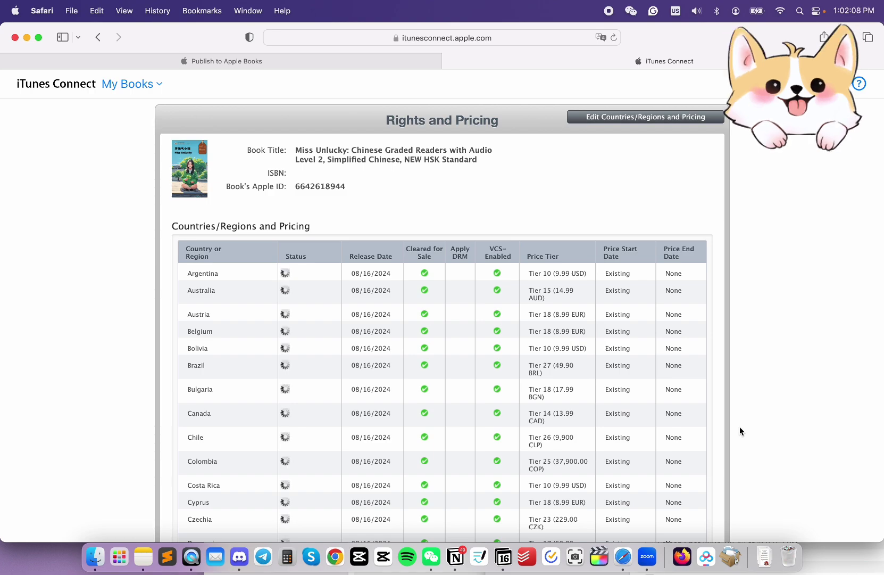
pyautogui.scroll(-4, 740, 429)
pyautogui.scroll(4, 740, 429)
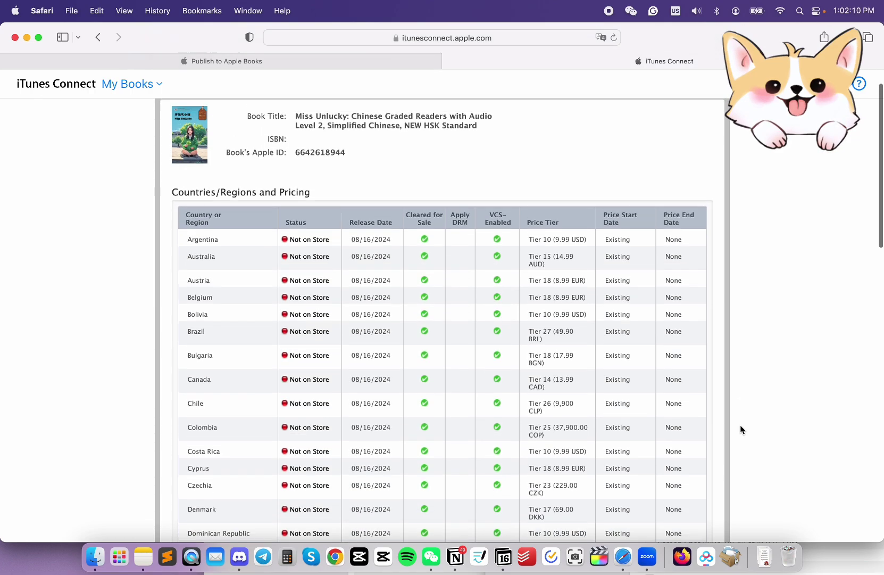
pyautogui.scroll(-5, 741, 430)
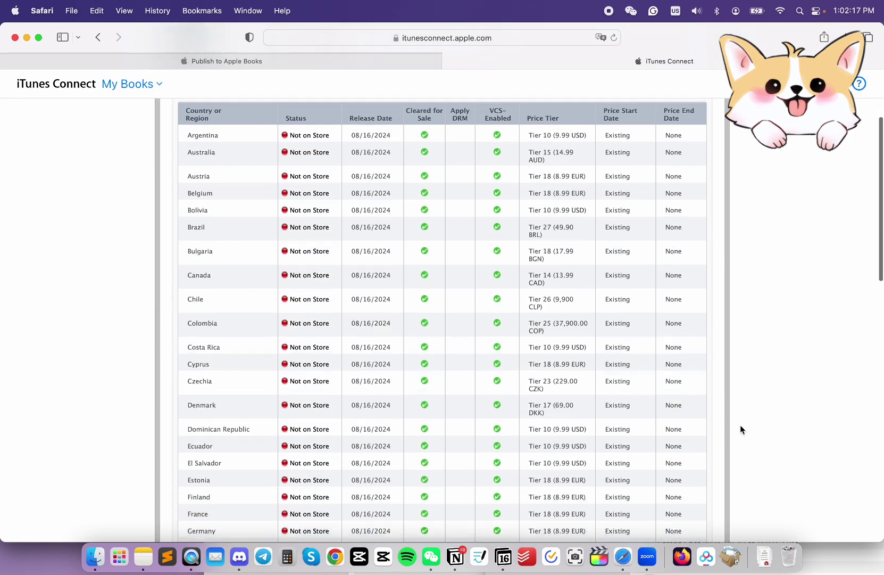
pyautogui.scroll(-10, 740, 429)
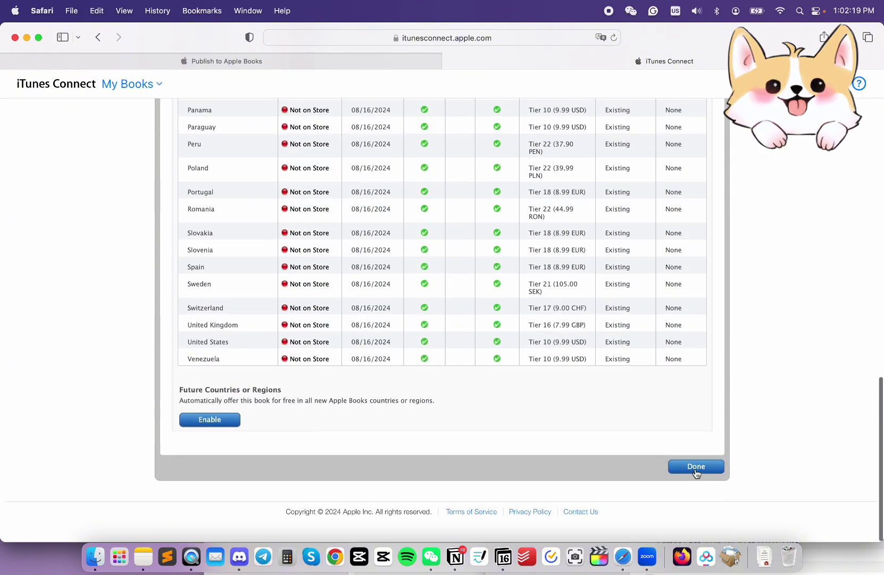
# Finish on the book summary and navigate to My Books from the header sections menu.
pyautogui.click(695, 466)
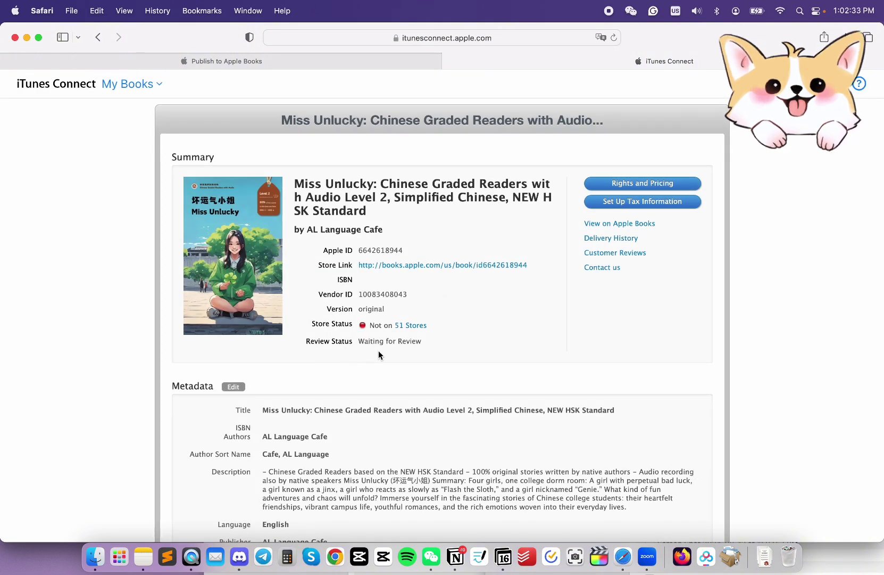
pyautogui.click(137, 90)
pyautogui.click(71, 145)
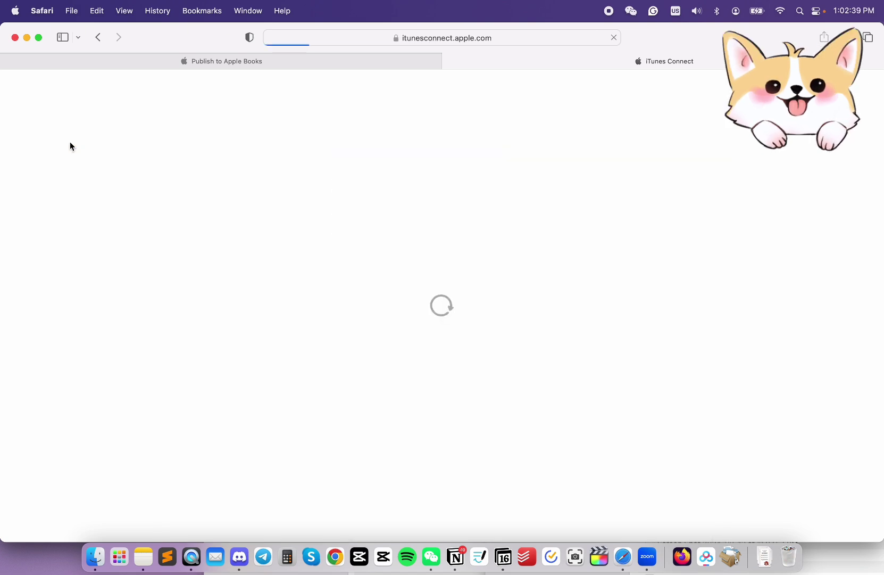